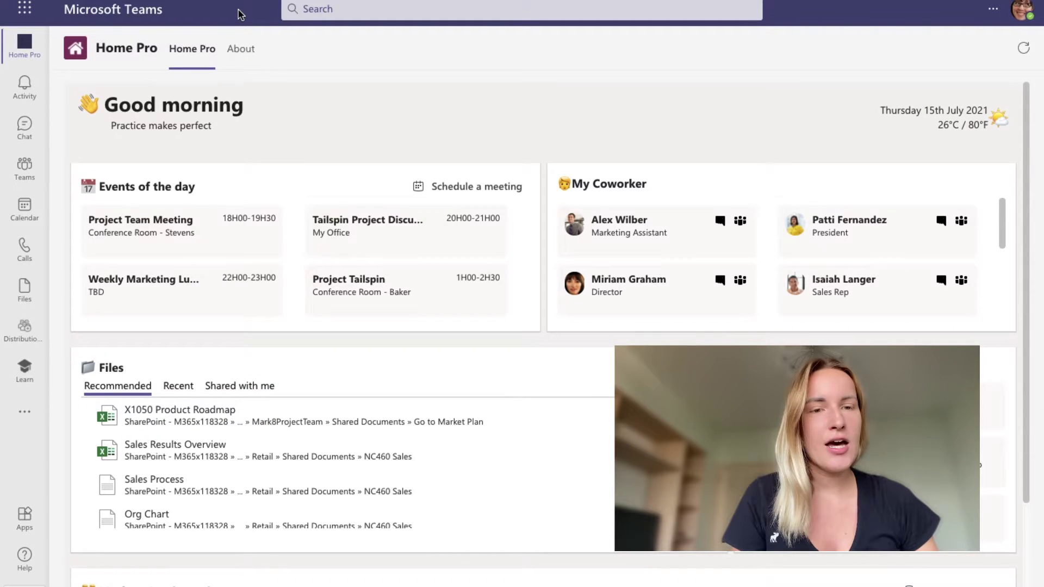
- Search the Teams app catalogue for "keepass pro" and open the Keepass Pro app details
{"action": "left_click", "coordinate": [25, 515]}
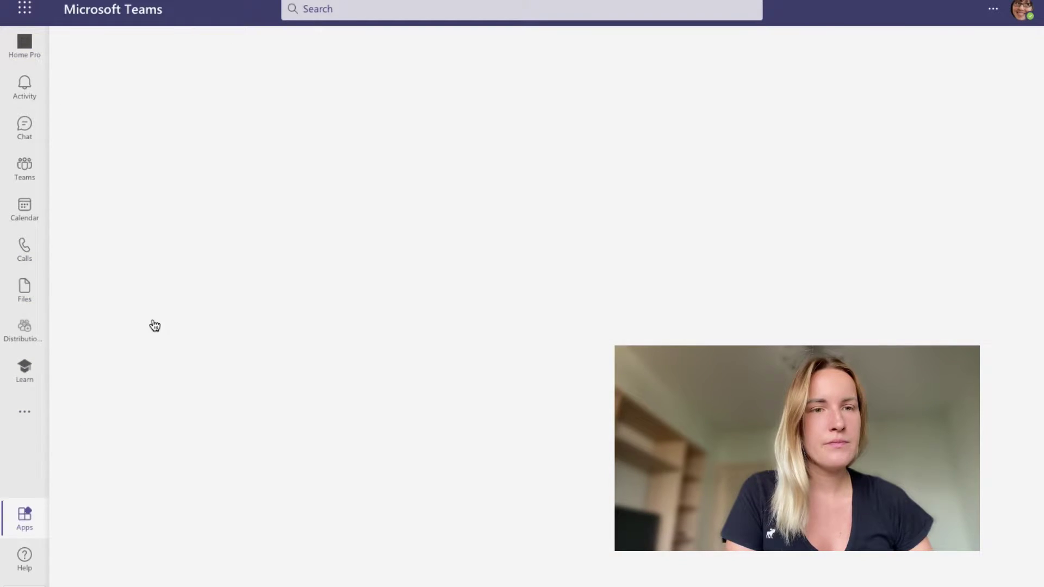
{"action": "left_click", "coordinate": [143, 86]}
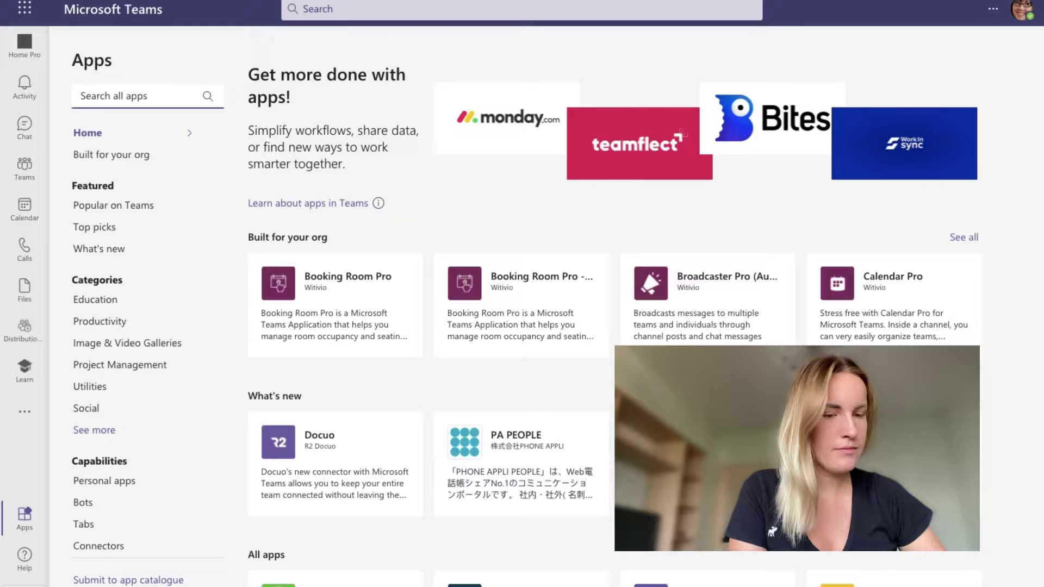
{"action": "type", "text": "keepass pro"}
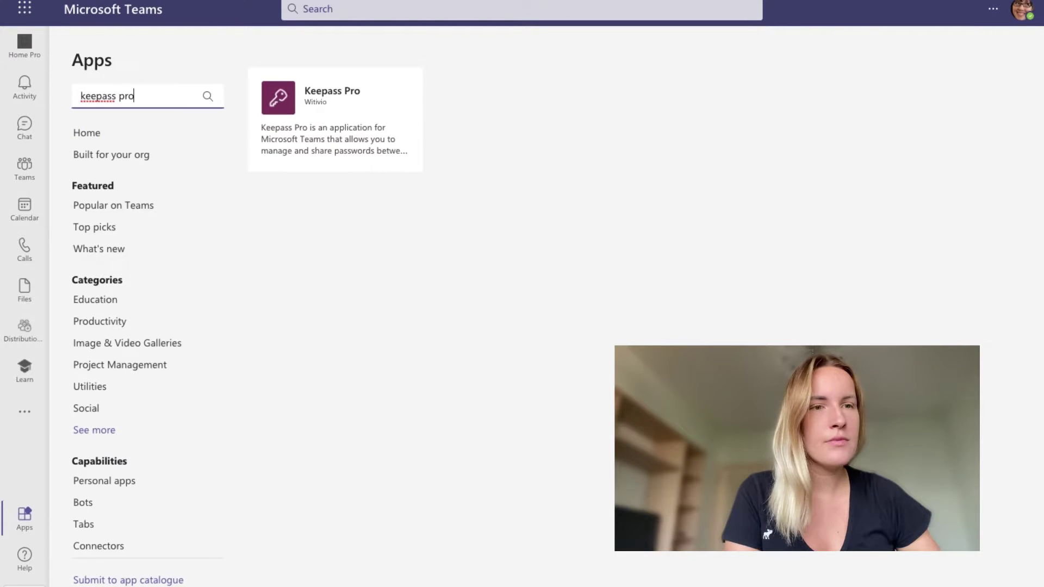
{"action": "left_click", "coordinate": [292, 100]}
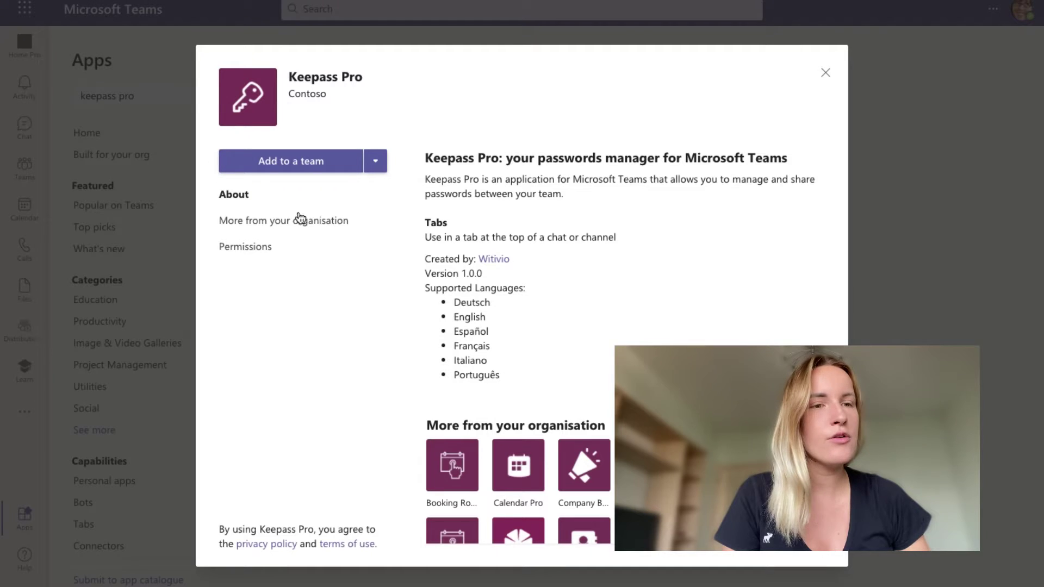
- Add Keepass Pro to the General channel of the Retail team and set it up there
{"action": "left_click", "coordinate": [303, 165]}
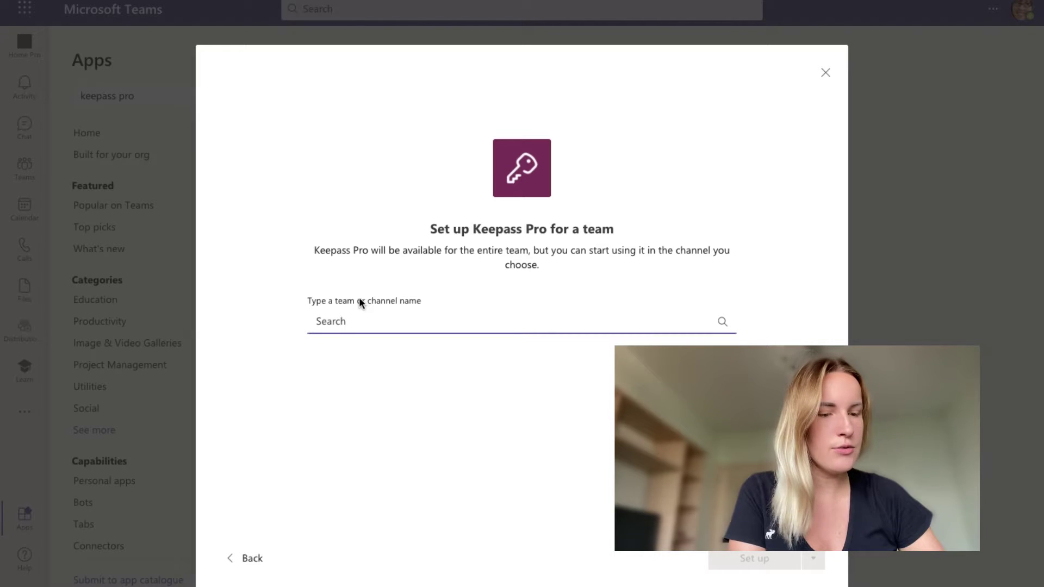
{"action": "type", "text": "ge"}
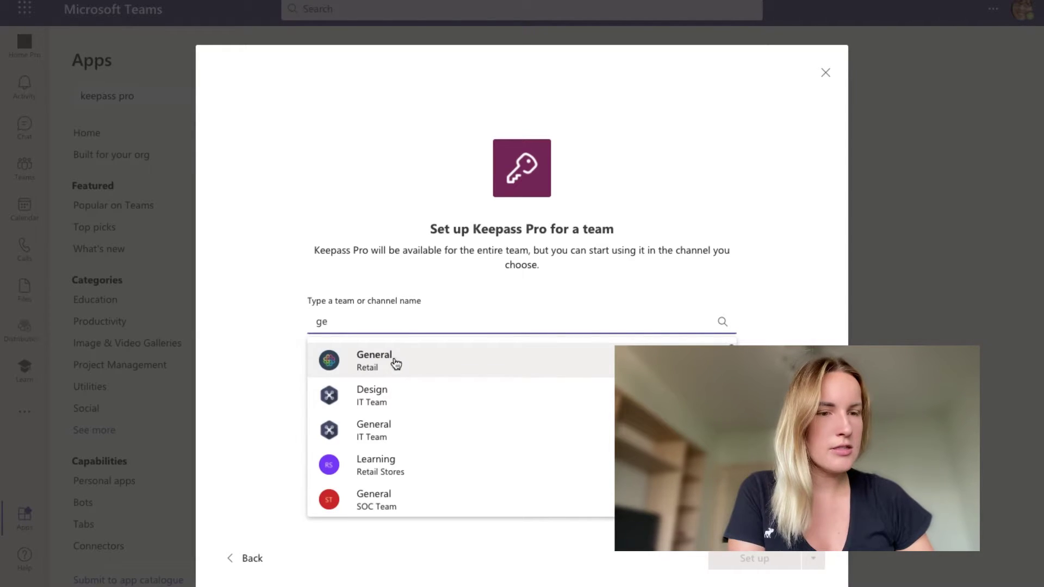
{"action": "left_click", "coordinate": [370, 360]}
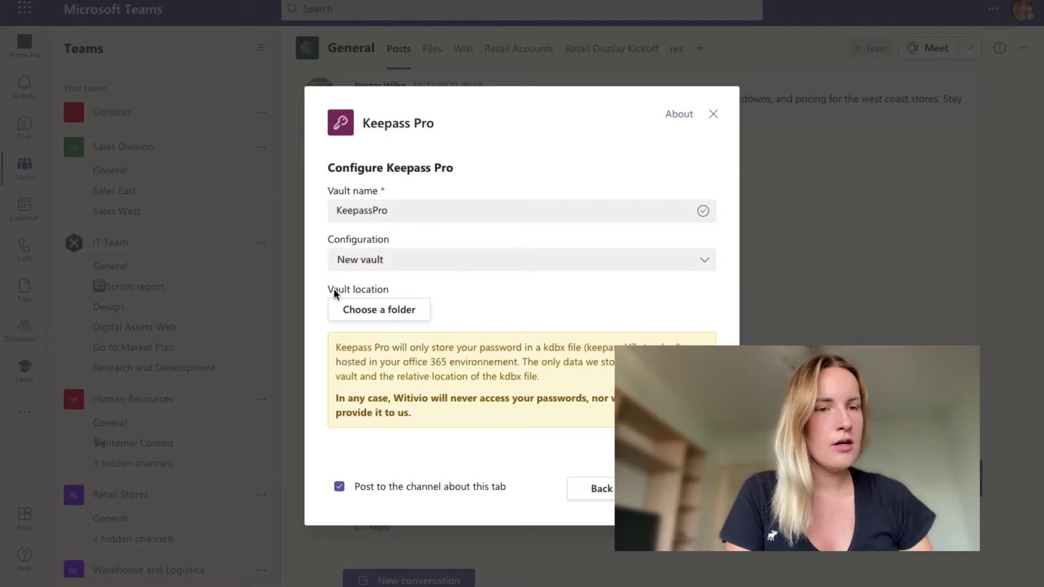
- Choose the General folder as the location of the new KeepassPro vault and complete the tab configuration
{"action": "left_click", "coordinate": [351, 310]}
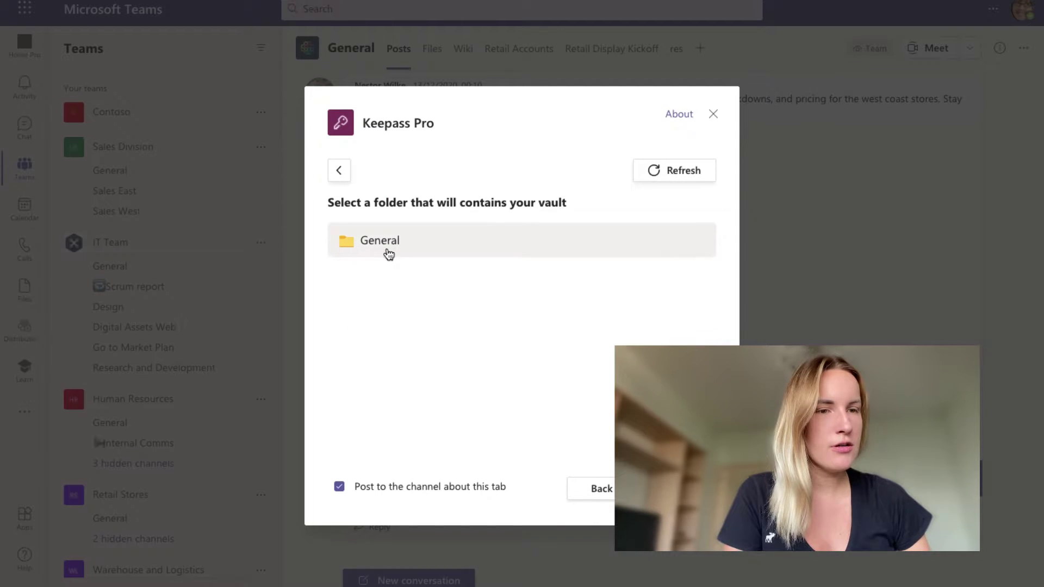
{"action": "left_click", "coordinate": [361, 243]}
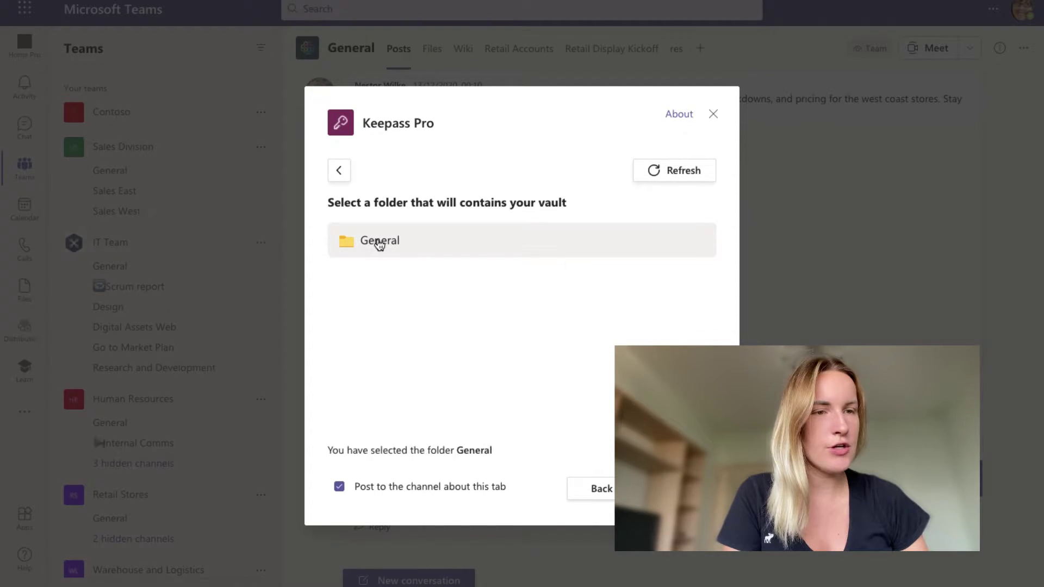
{"action": "key", "text": "Return"}
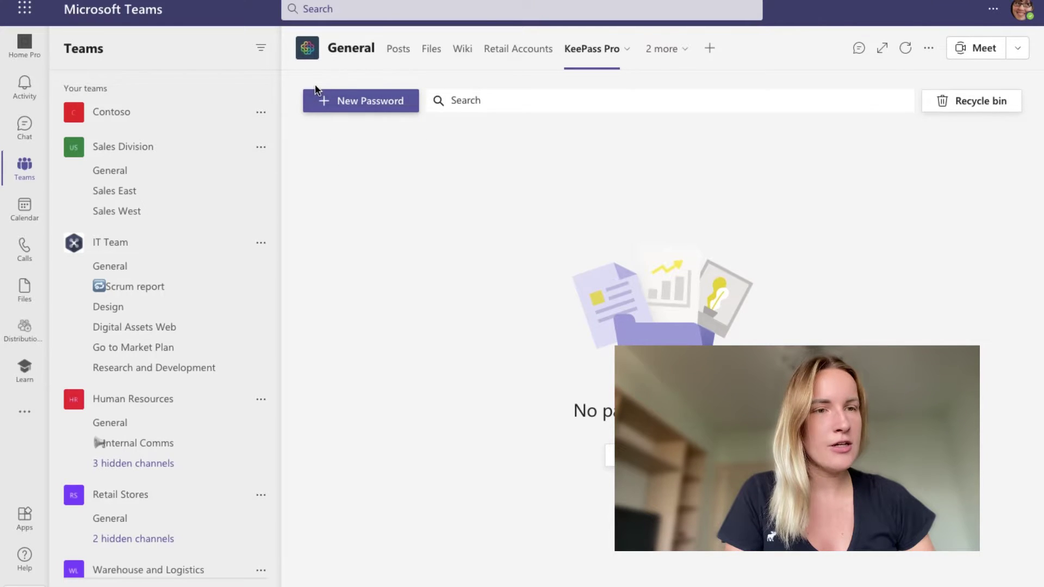
- Start a new password entry with the friendly name "Wifi network" and the login "wifi"
{"action": "left_click", "coordinate": [323, 101]}
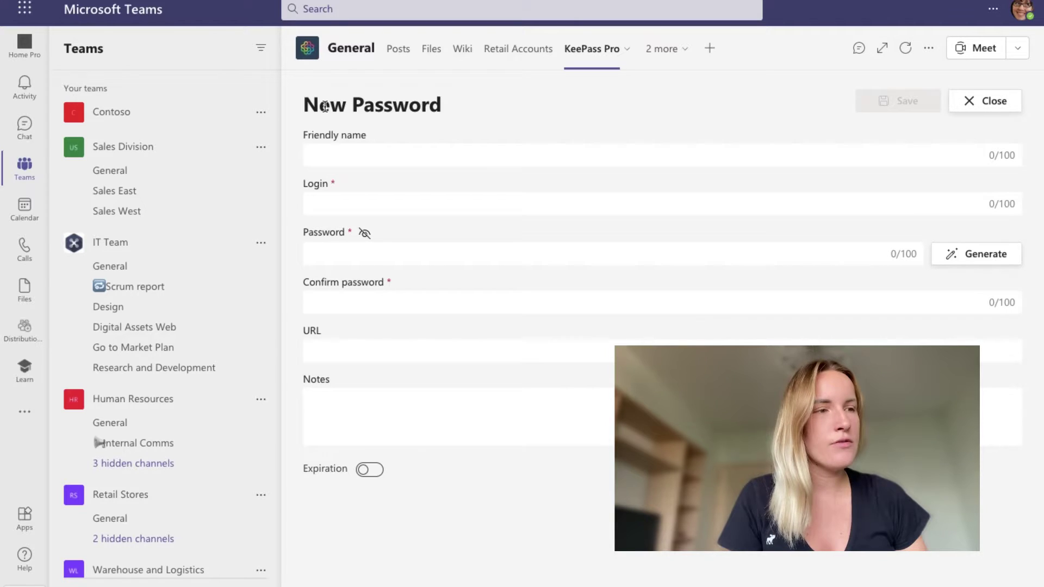
{"action": "left_click", "coordinate": [334, 153]}
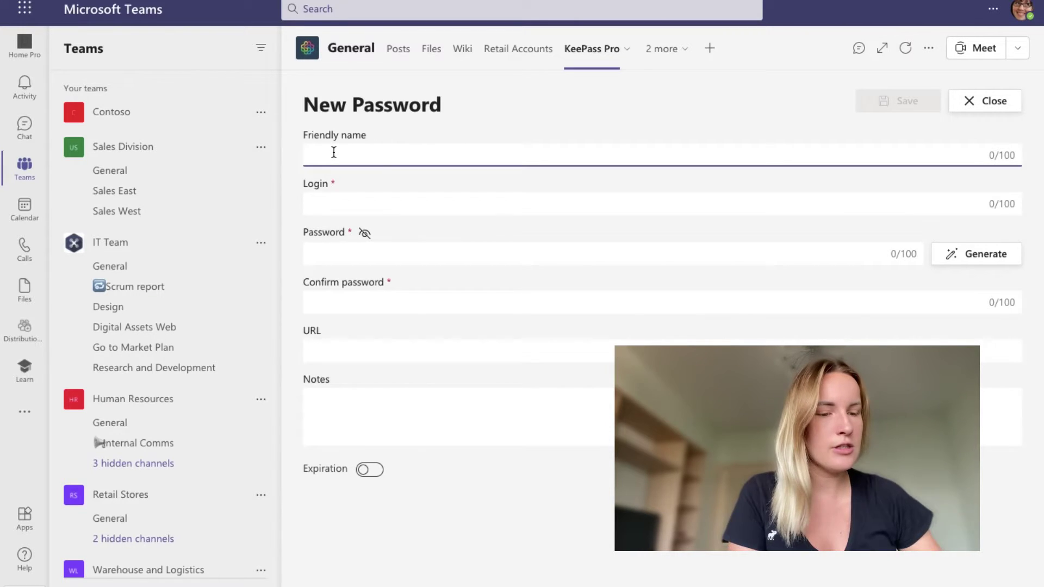
{"action": "type", "text": "Wifi ne"}
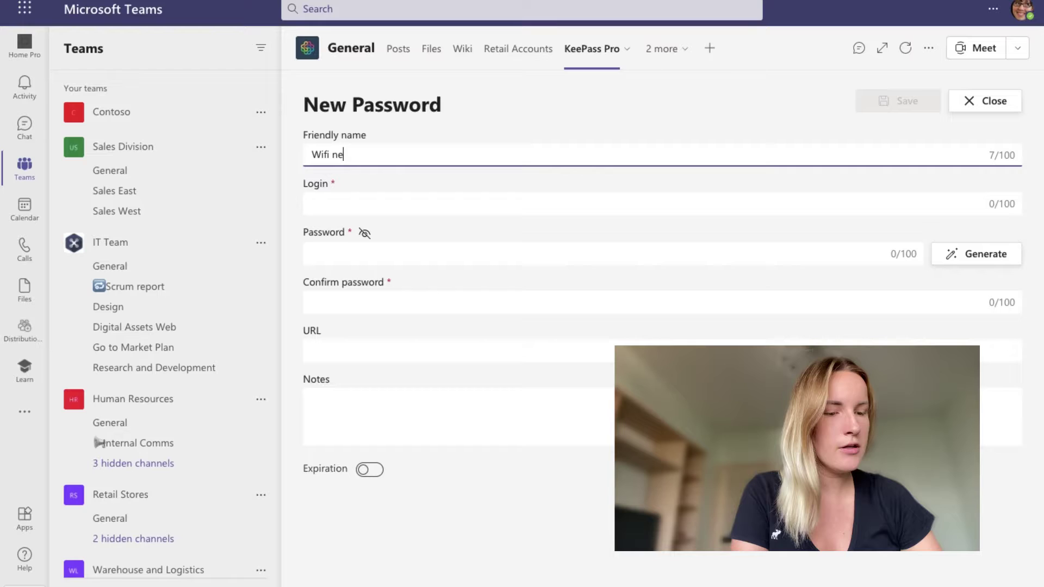
{"action": "type", "text": "twork"}
{"action": "left_click", "coordinate": [326, 202]}
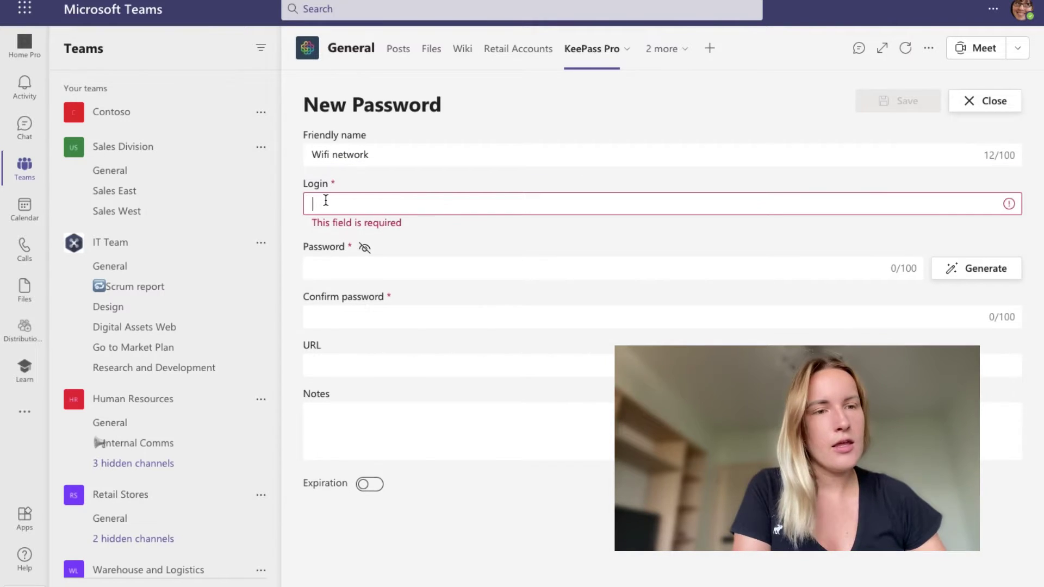
{"action": "type", "text": "wifi"}
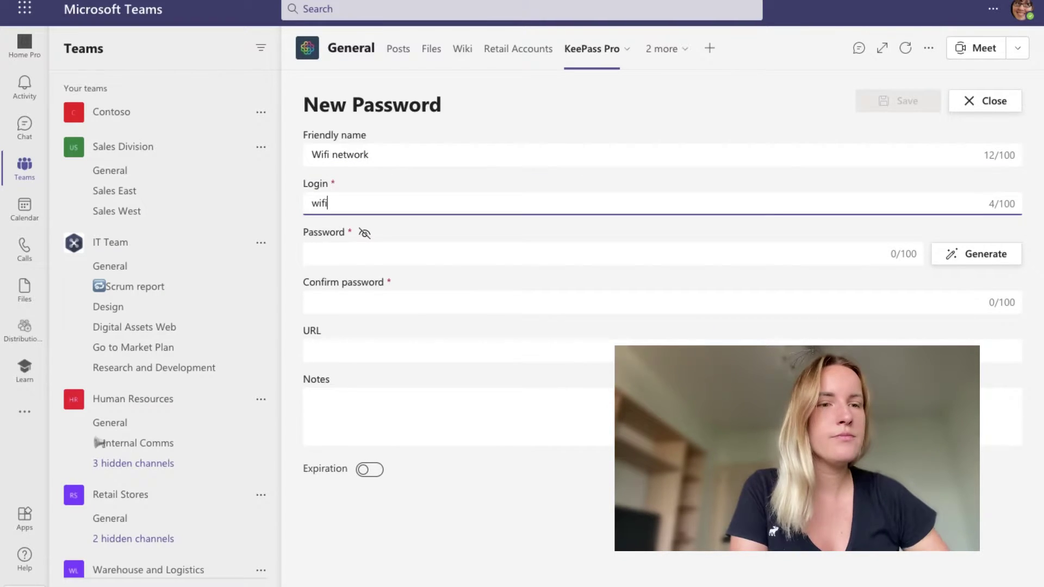
- Generate a random password of length 20 without spaces and use it for the entry's Password and Confirm password fields
{"action": "left_click", "coordinate": [354, 255]}
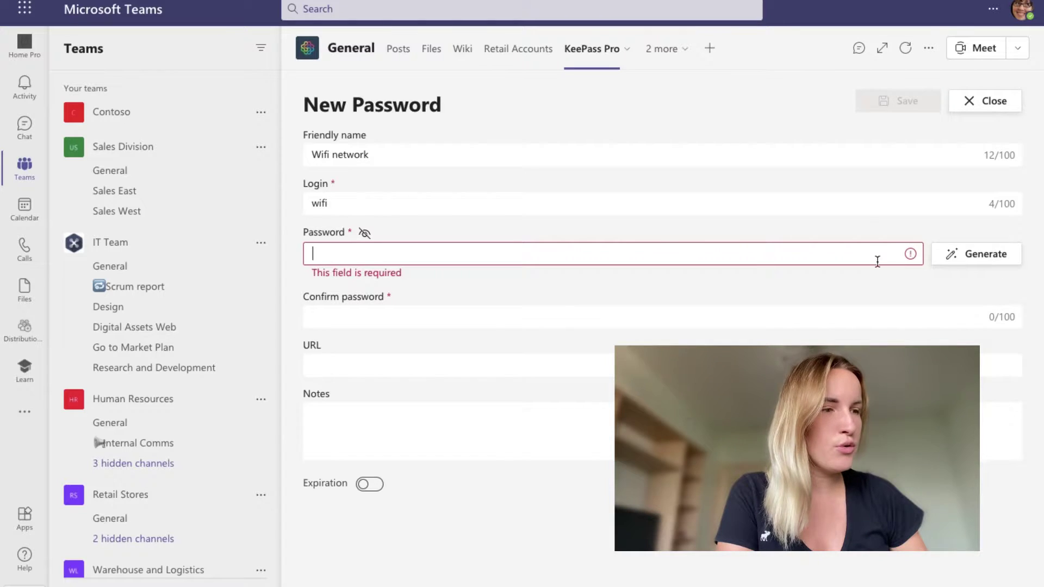
{"action": "left_click", "coordinate": [952, 259]}
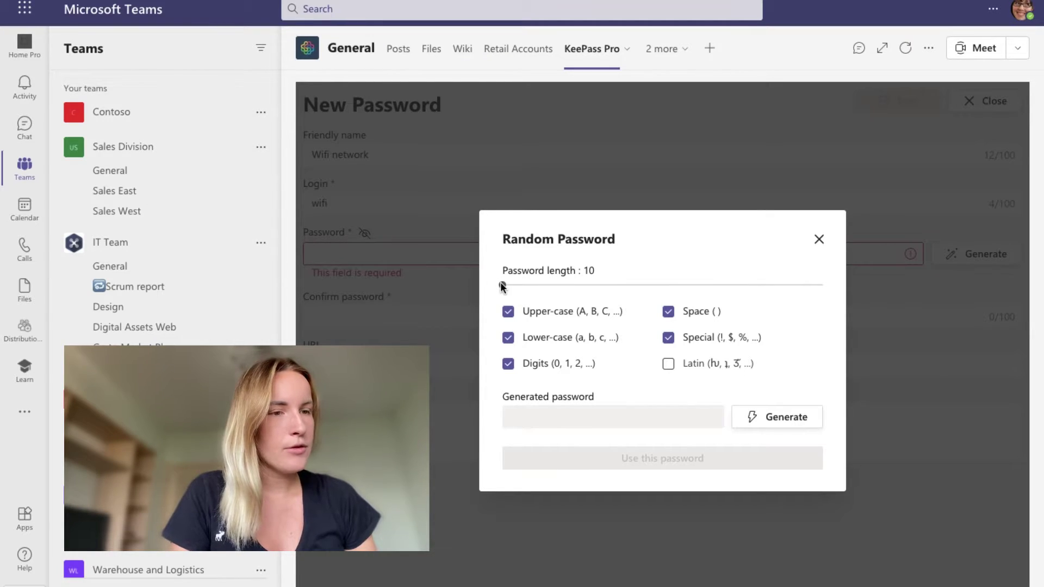
{"action": "left_click_drag", "start_coordinate": [501, 283], "coordinate": [539, 290]}
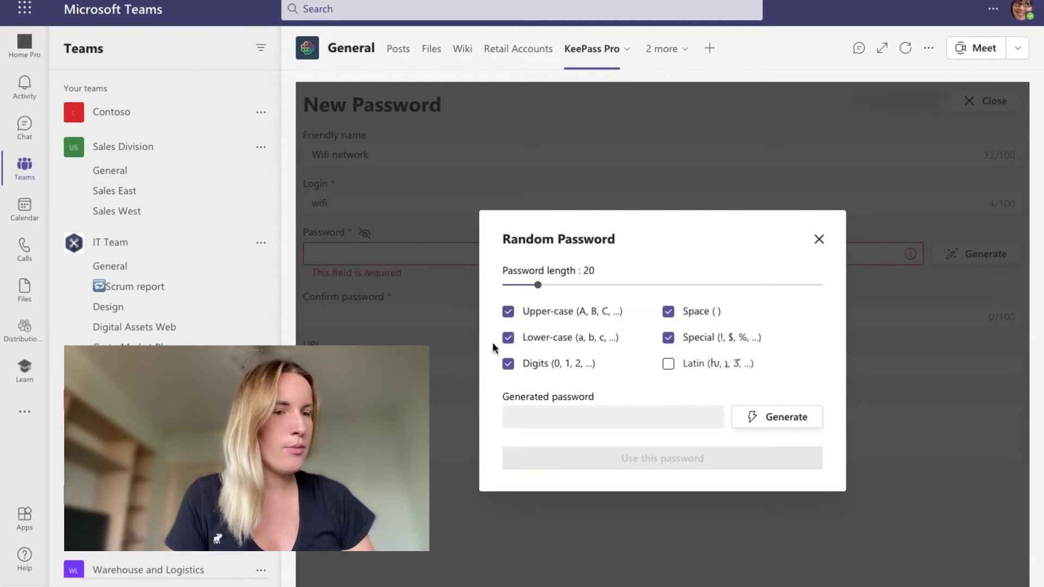
{"action": "left_click", "coordinate": [668, 311]}
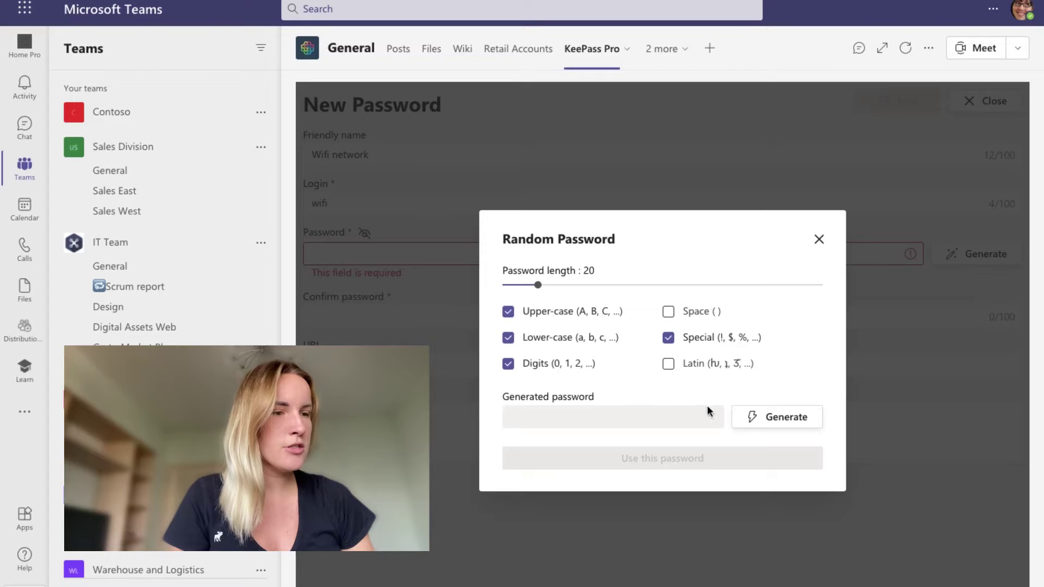
{"action": "left_click", "coordinate": [765, 416]}
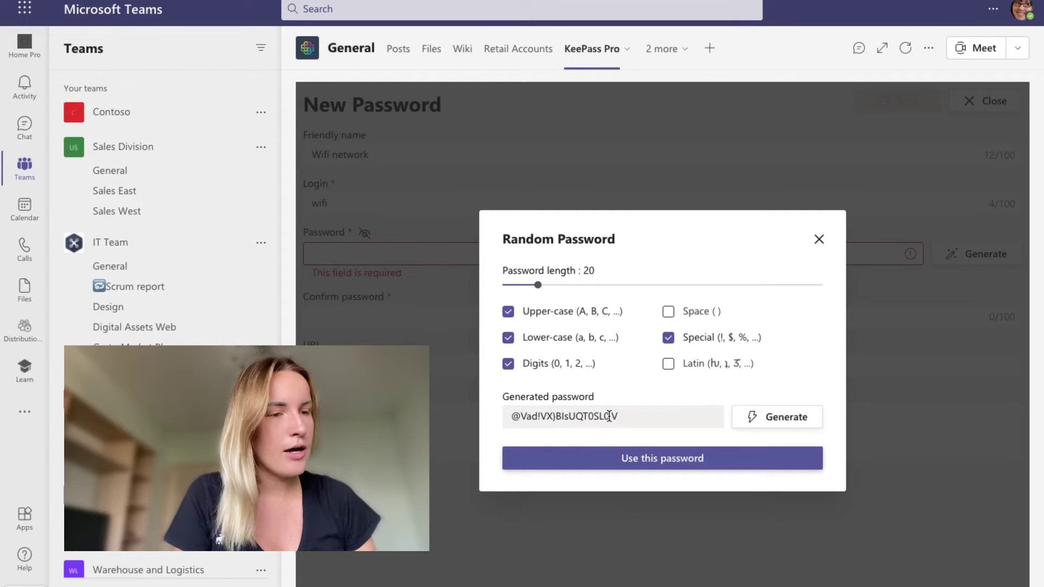
{"action": "left_click", "coordinate": [646, 465]}
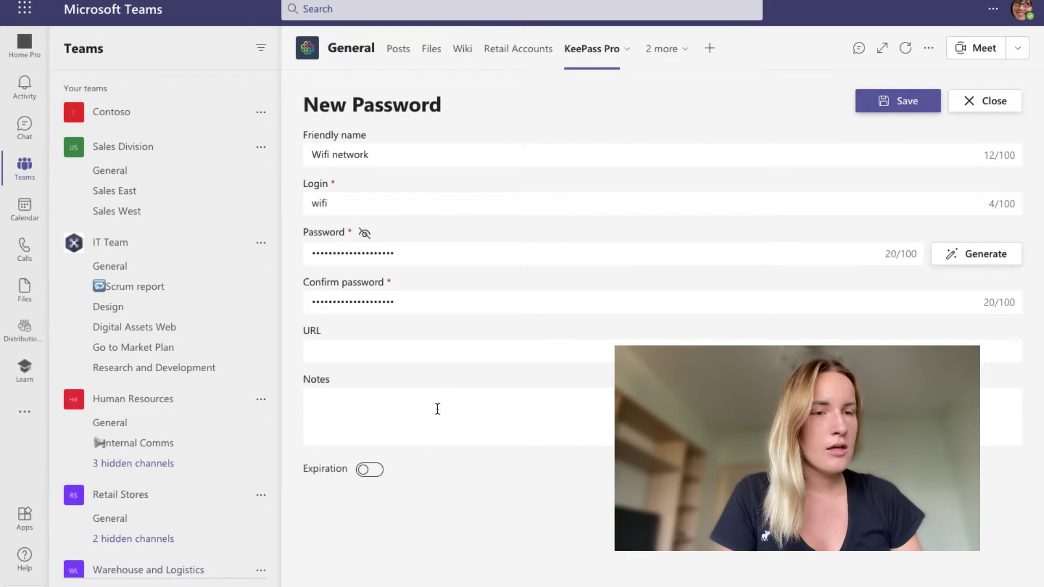
- Add the note "wifi" to the entry and save it with expiration switched off
{"action": "left_click", "coordinate": [345, 400]}
{"action": "type", "text": "wifi"}
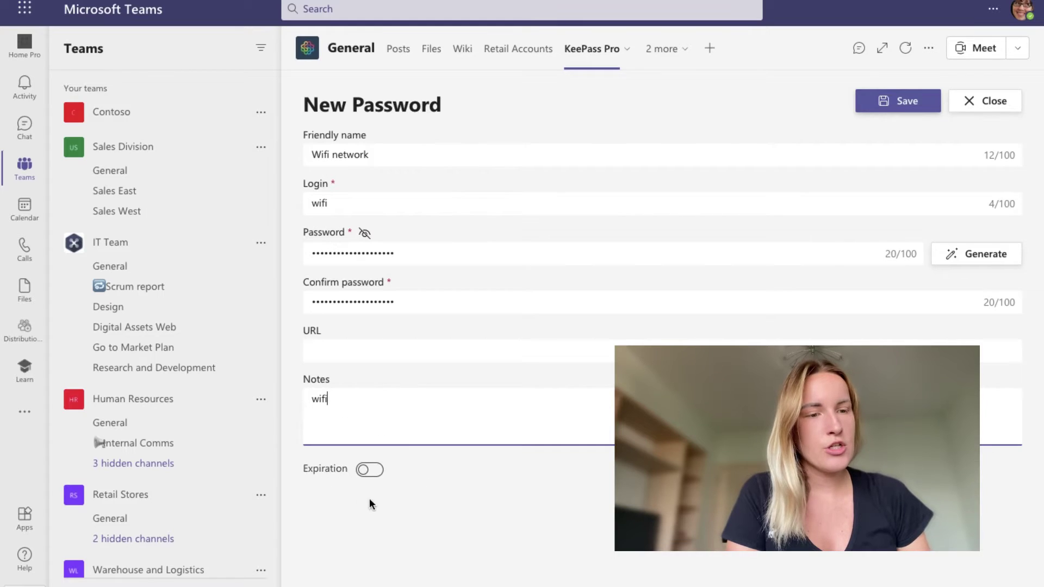
{"action": "left_click", "coordinate": [370, 469]}
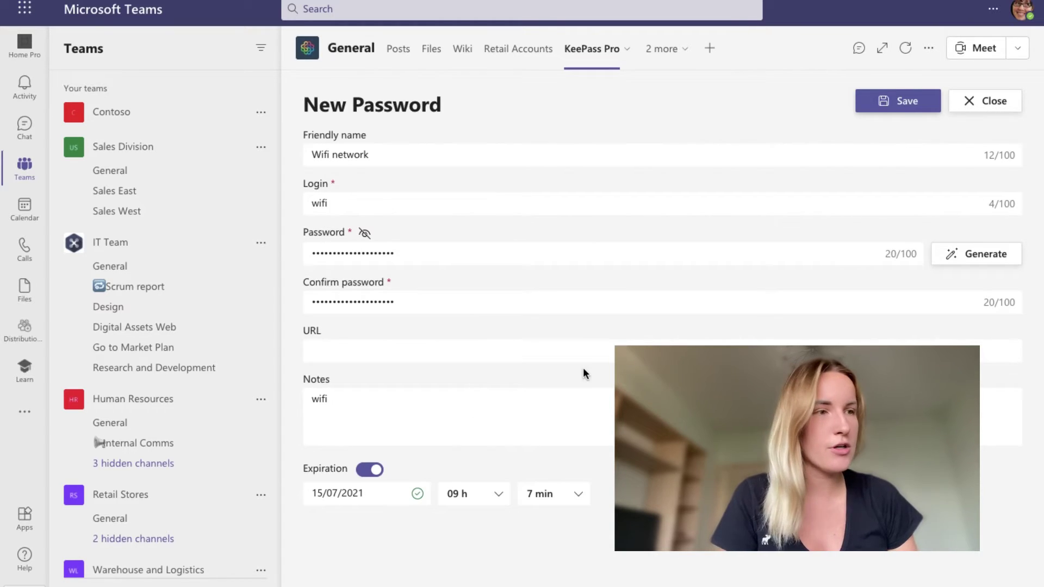
{"action": "left_click", "coordinate": [370, 470]}
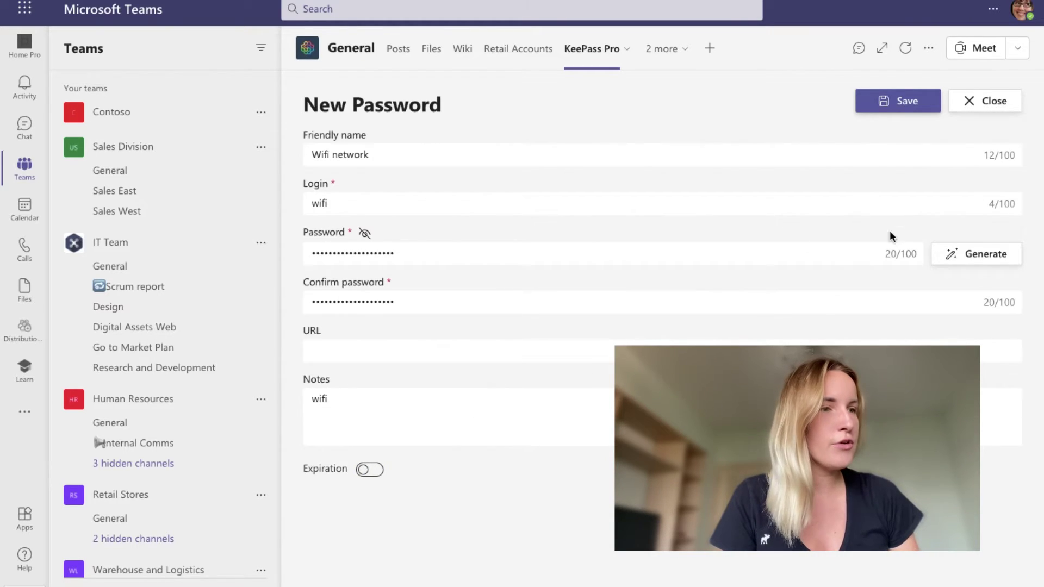
{"action": "left_click", "coordinate": [900, 103]}
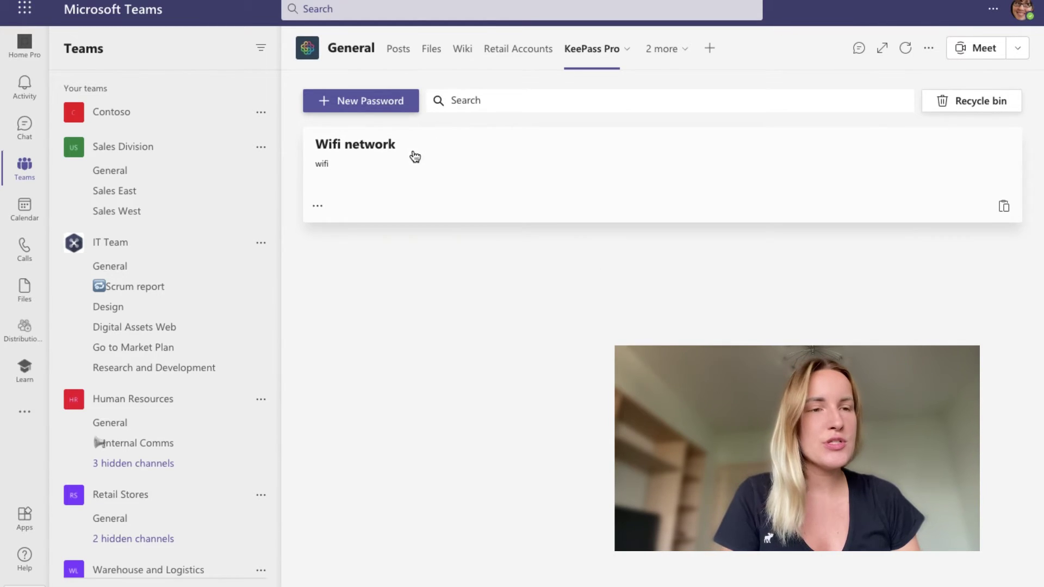
- Copy the Wifi network entry's password from its details view and again directly from the password list
{"action": "left_click", "coordinate": [362, 171]}
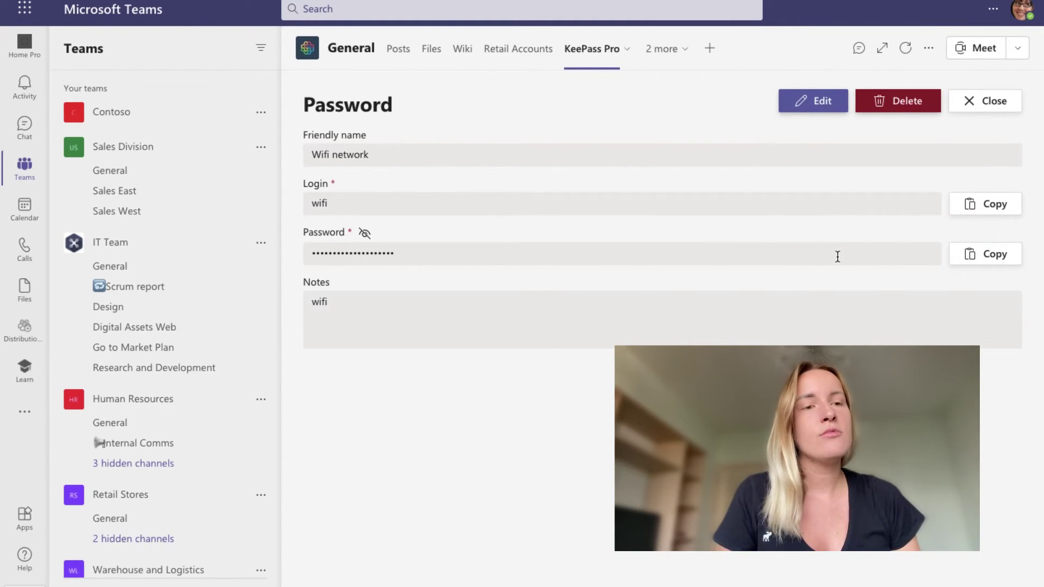
{"action": "left_click", "coordinate": [983, 253]}
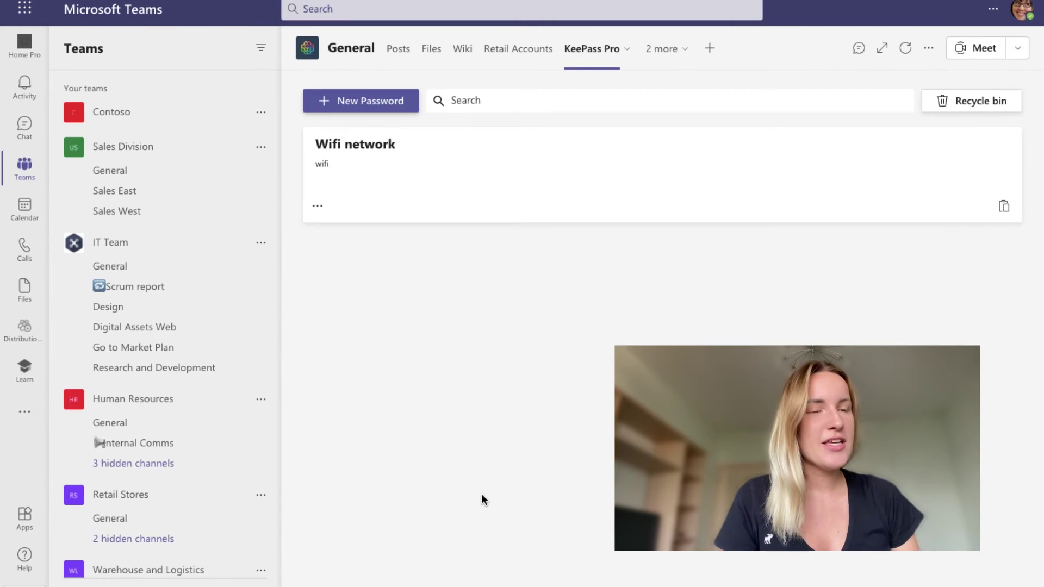
{"action": "left_click", "coordinate": [1007, 210]}
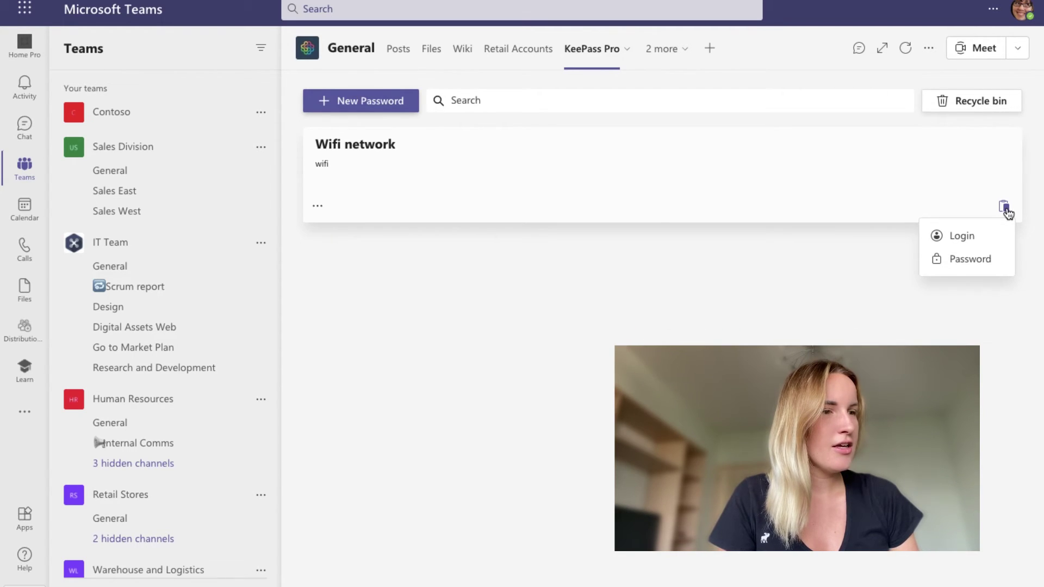
{"action": "left_click", "coordinate": [951, 257]}
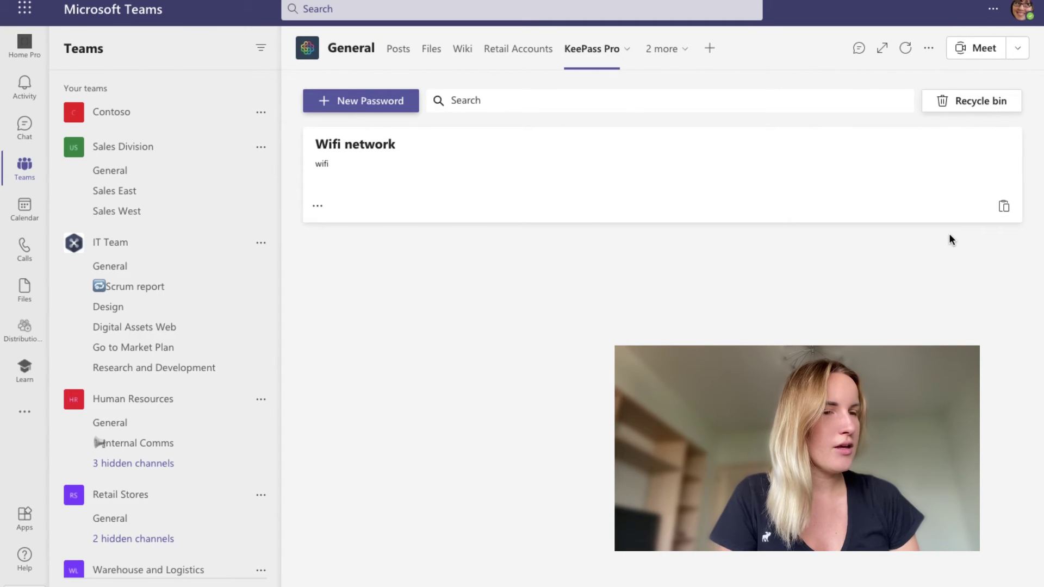